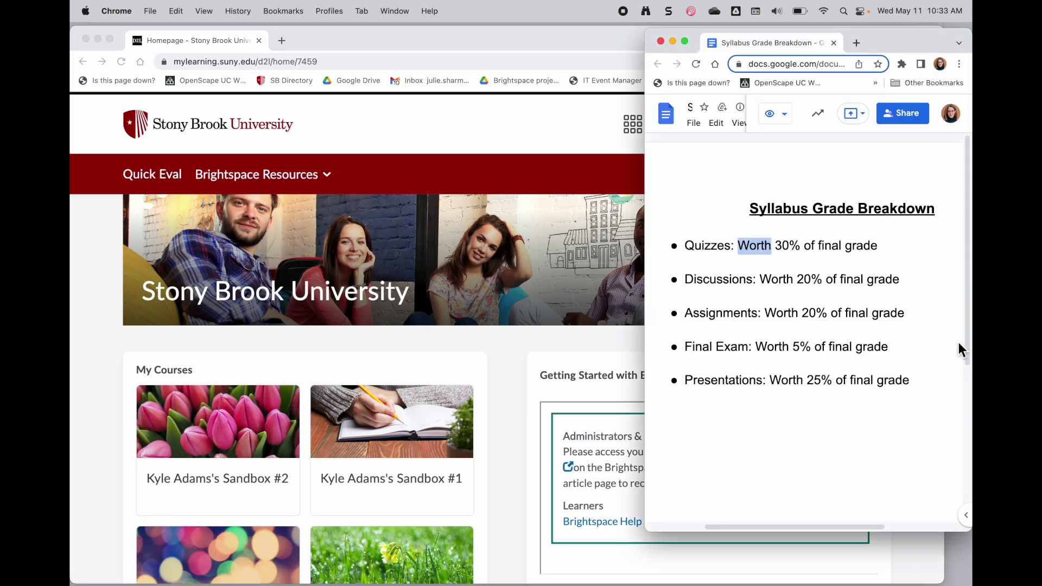
# Deselect 'Worth' in the Syllabus Grade Breakdown doc and bring the Brightspace window forward.
pyautogui.click(809, 378)
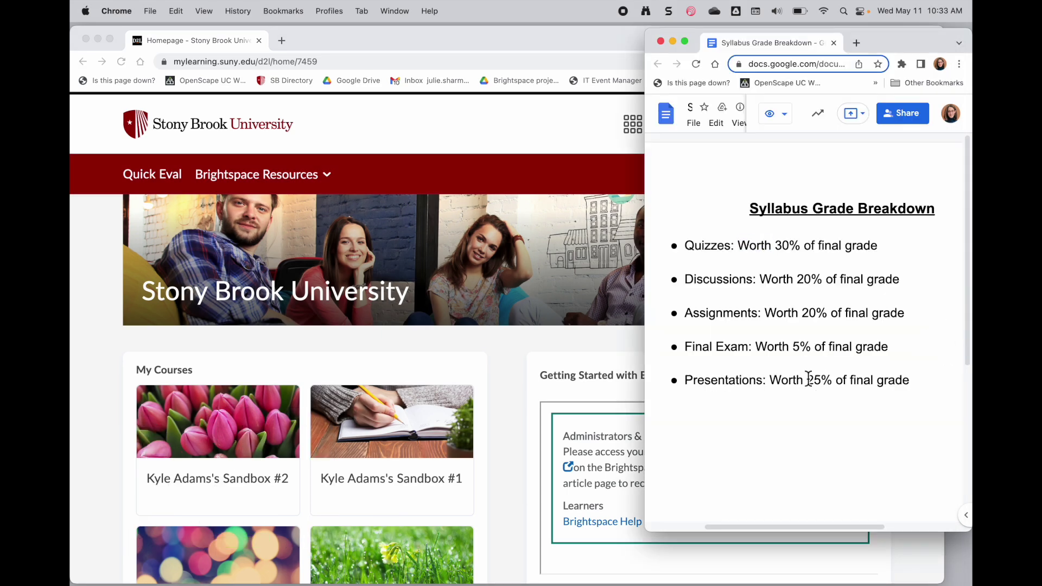
pyautogui.click(516, 388)
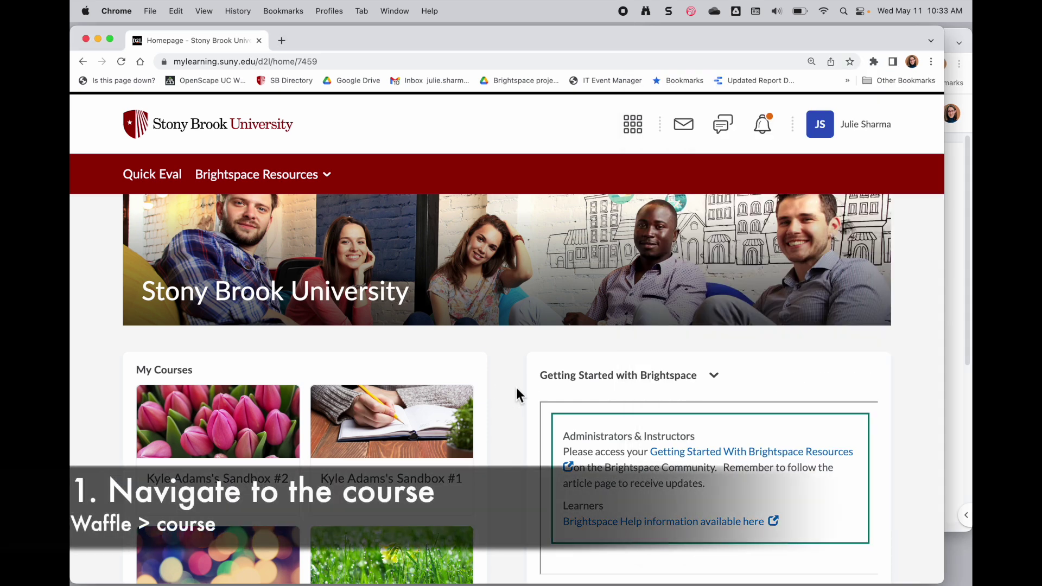
# Pick the Sandbox #1 course from the course selector and go to its Grades area.
pyautogui.click(634, 126)
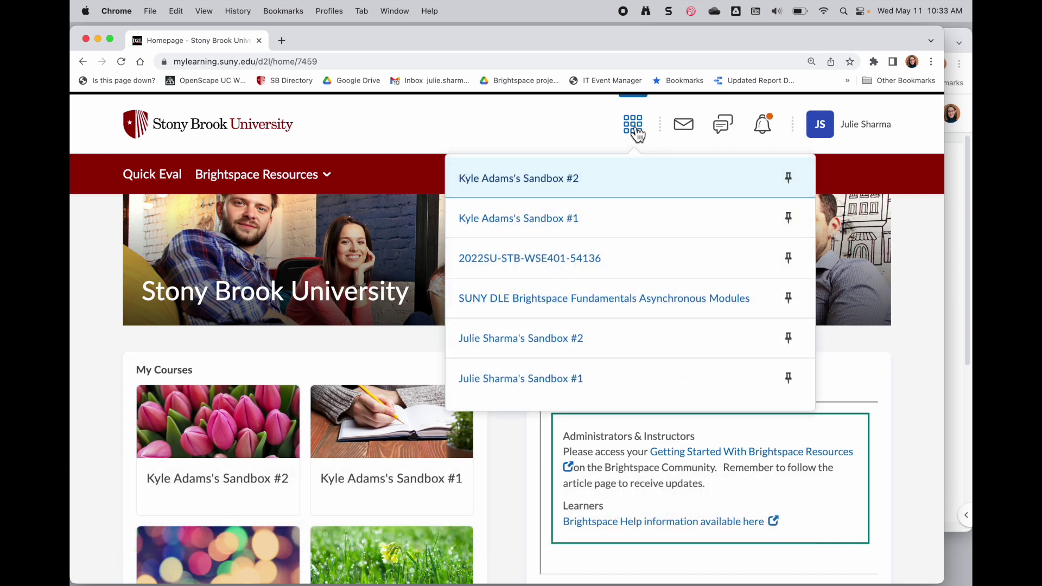
pyautogui.click(584, 387)
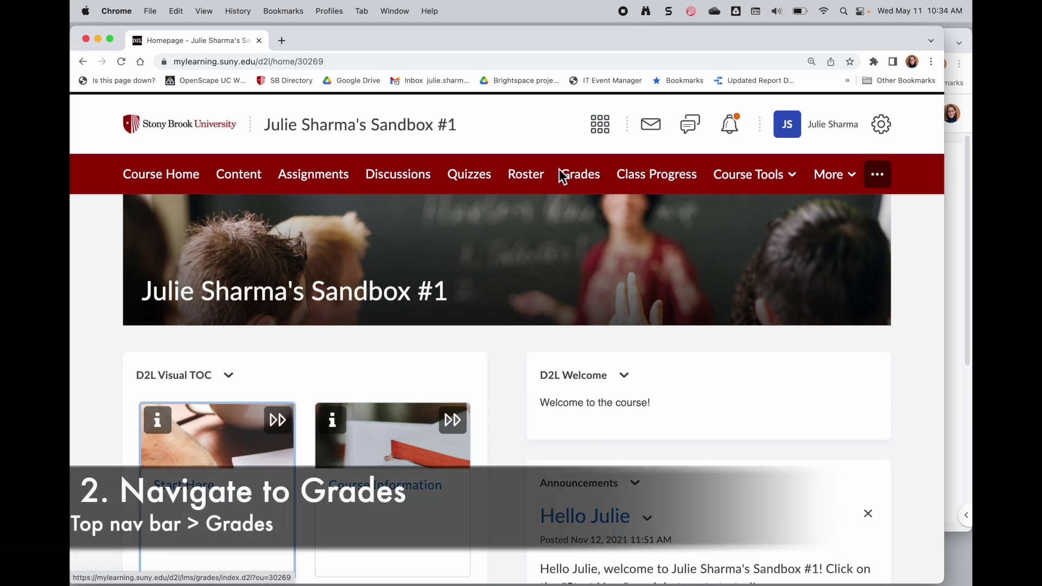
pyautogui.click(585, 183)
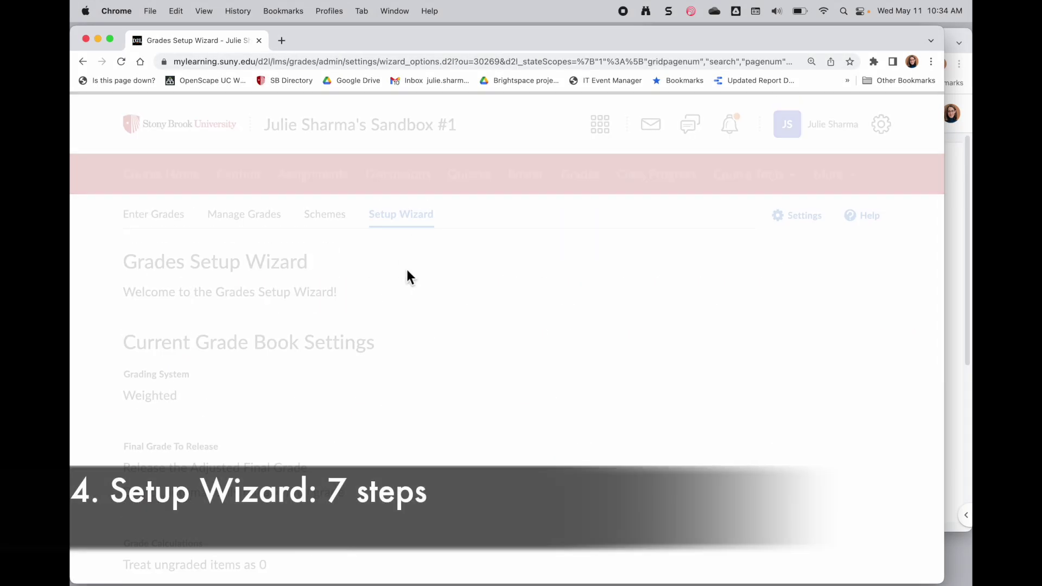
# Scroll through the Current Grade Book Settings, then start the Setup Wizard.
pyautogui.scroll(-3, 406, 269)
pyautogui.scroll(-4, 406, 270)
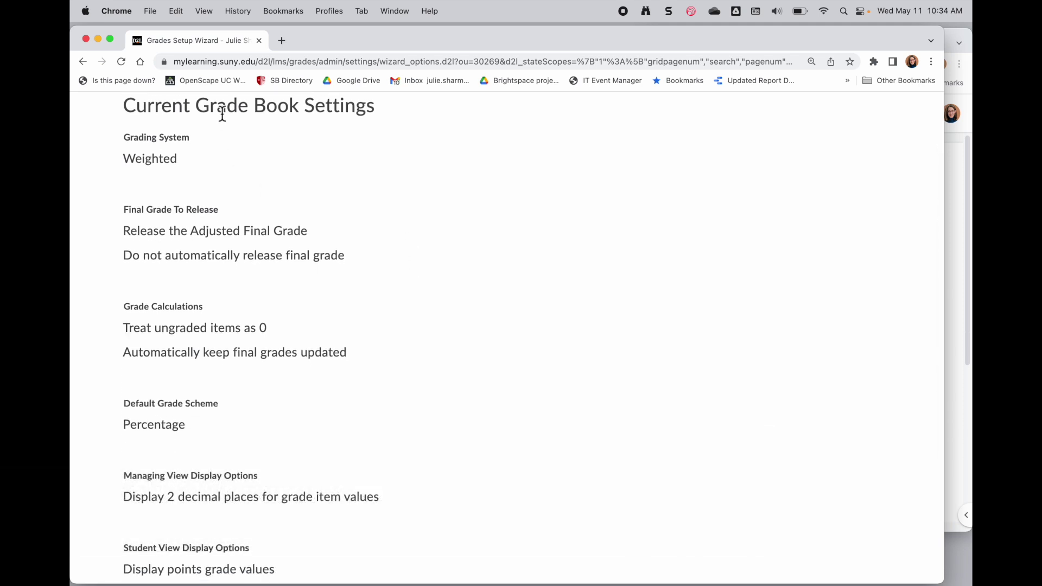
pyautogui.scroll(-6, 269, 353)
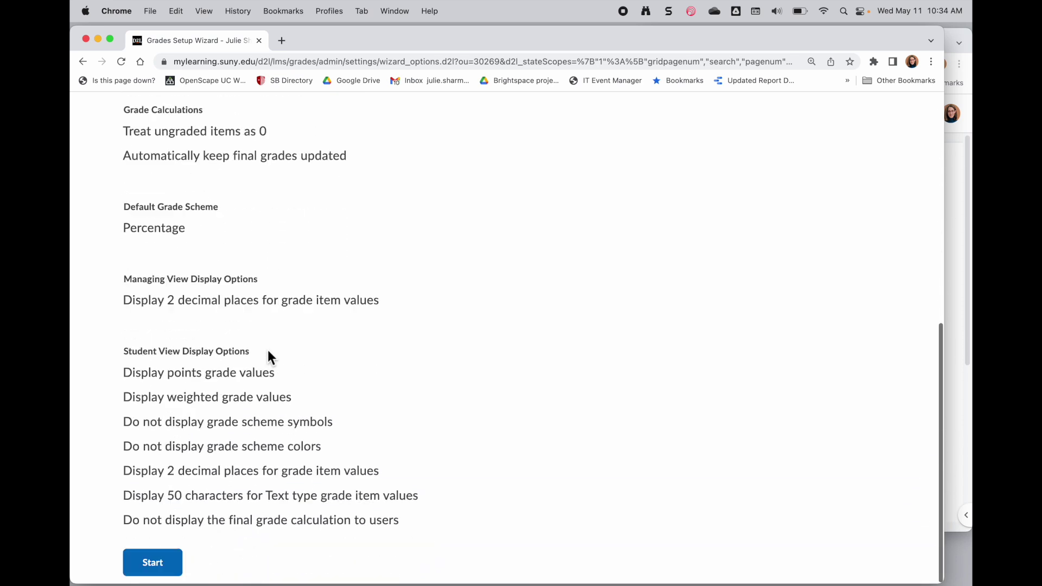
pyautogui.click(163, 564)
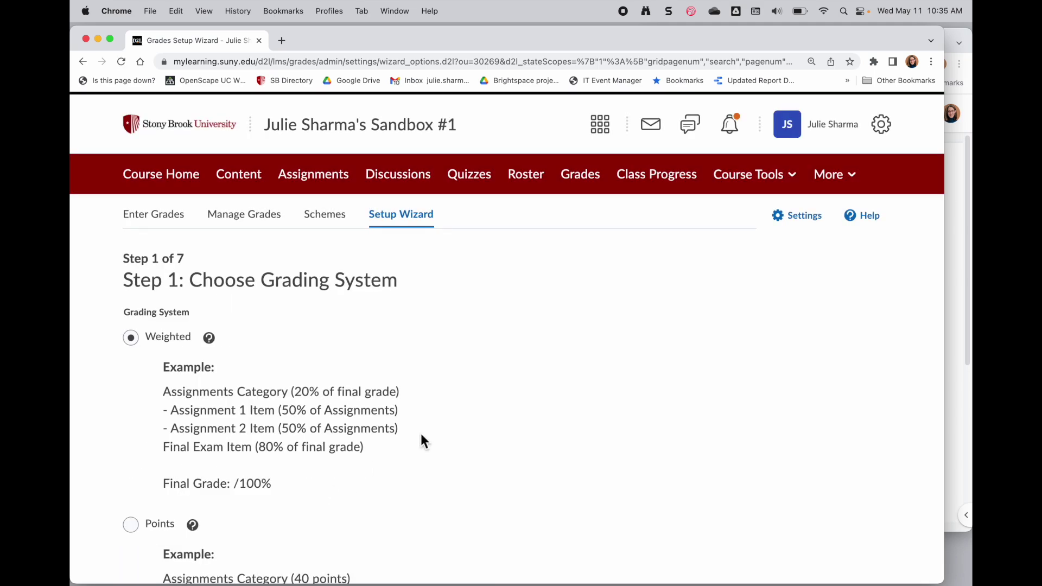
# Try the Points and Formula grading systems before returning to Weighted.
pyautogui.scroll(-2, 449, 418)
pyautogui.scroll(-3, 449, 419)
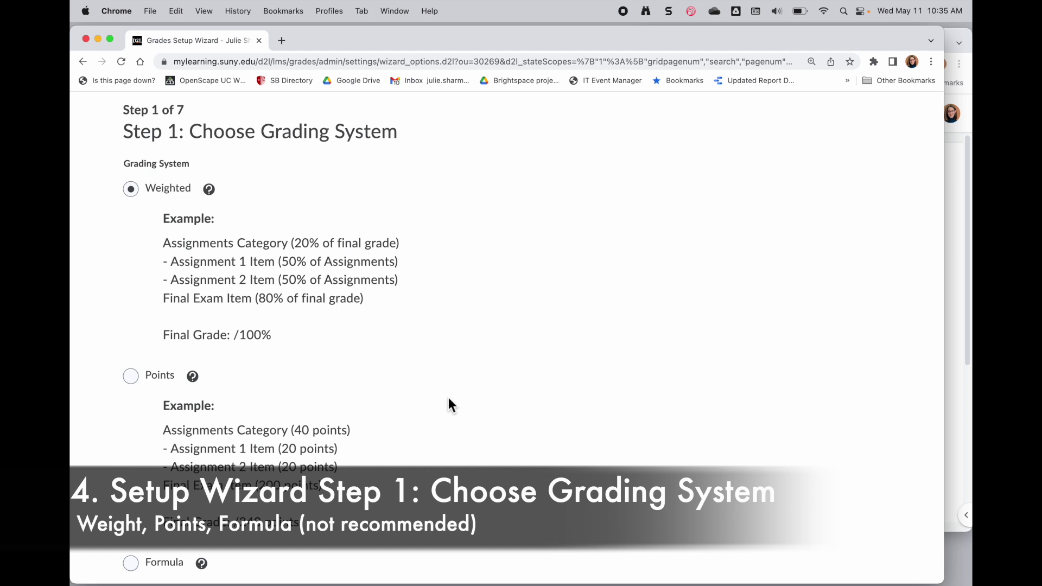
pyautogui.scroll(-2, 457, 376)
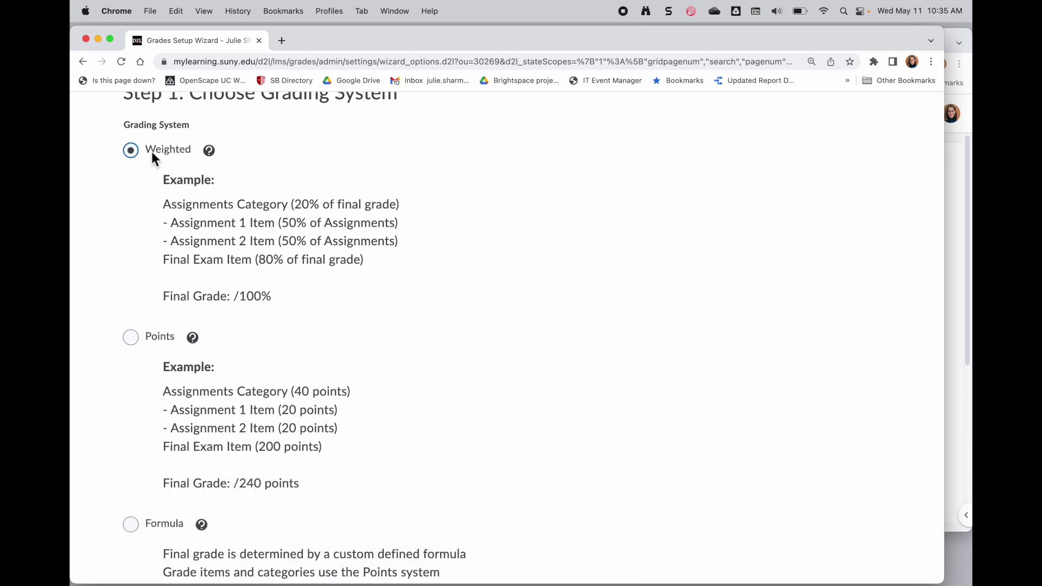
pyautogui.click(132, 341)
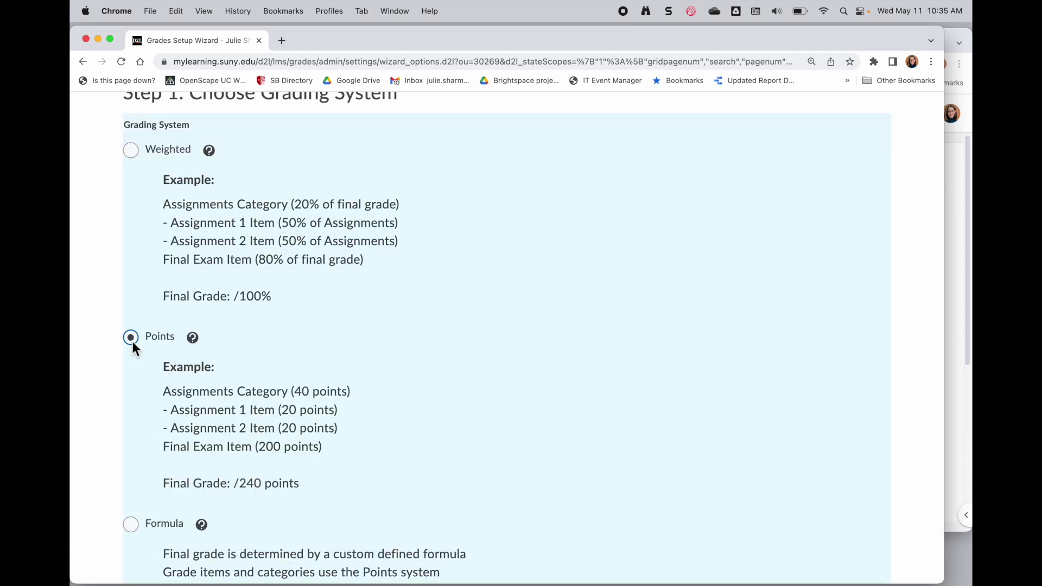
pyautogui.scroll(-2, 144, 391)
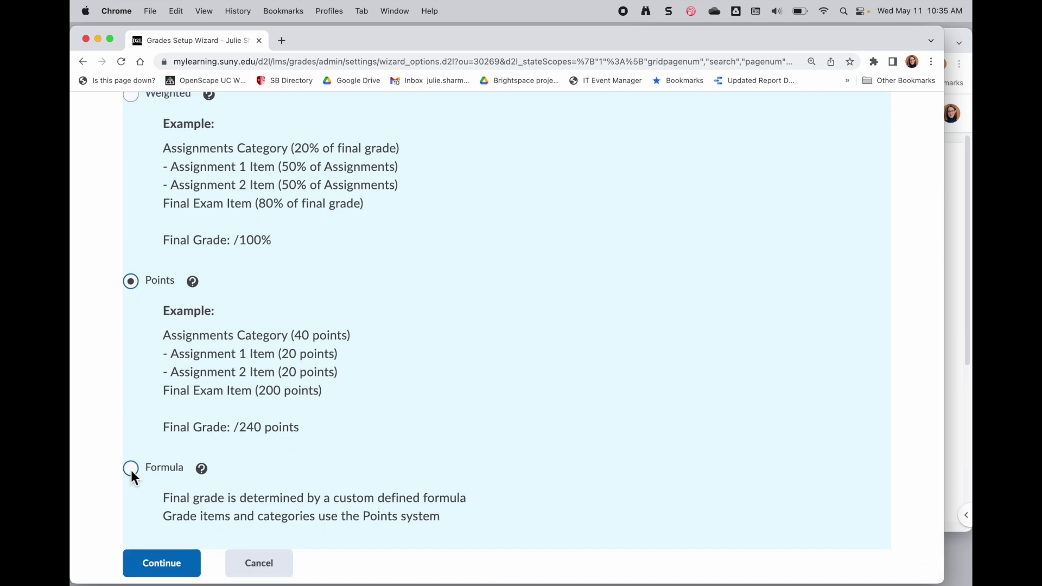
pyautogui.click(132, 469)
pyautogui.scroll(1, 147, 204)
pyautogui.scroll(1, 148, 197)
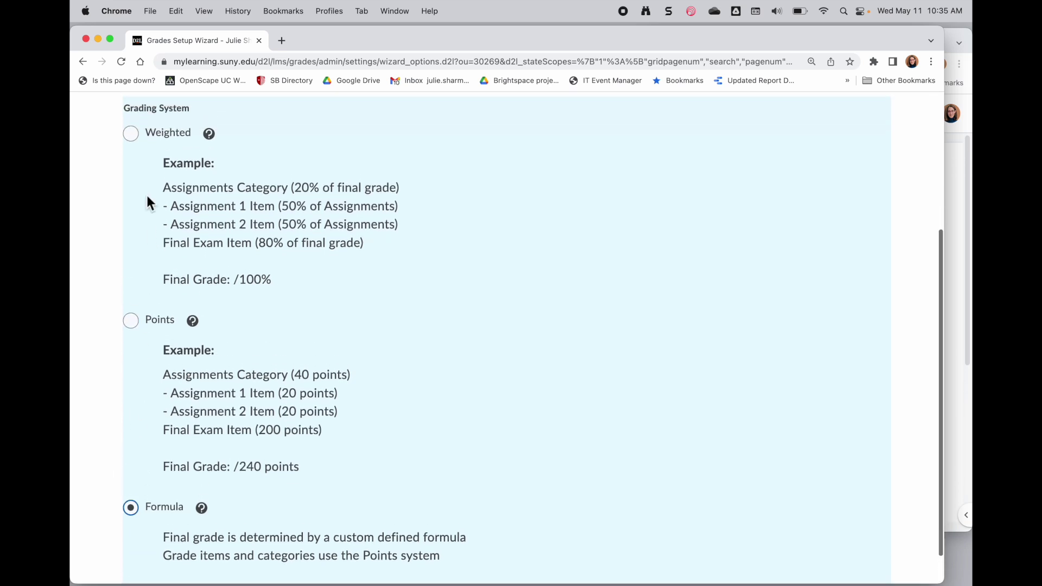
pyautogui.click(132, 133)
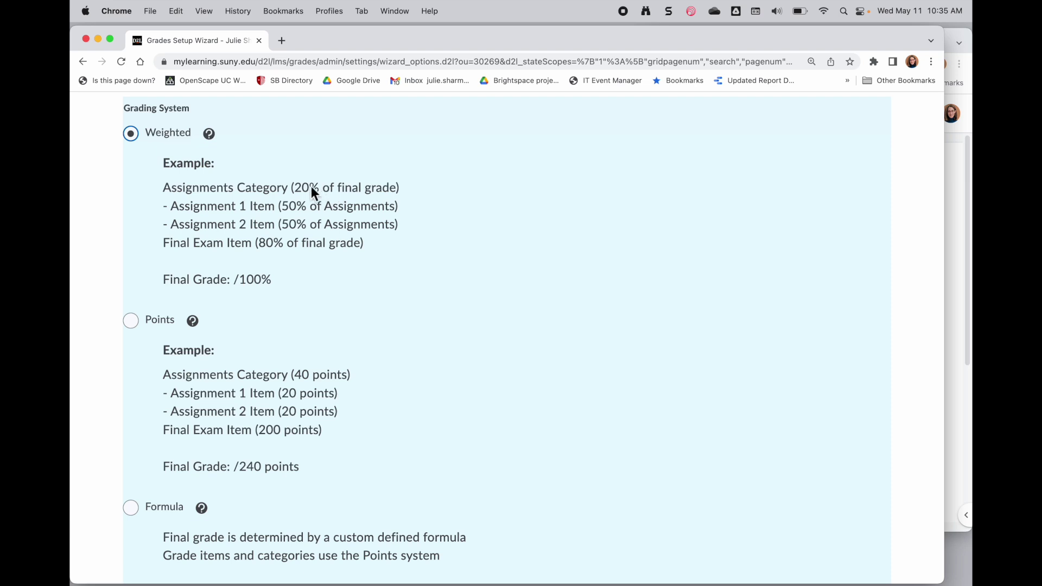
# Compare Points and Formula once more and set the grading system back to Weighted.
pyautogui.scroll(-1, 311, 187)
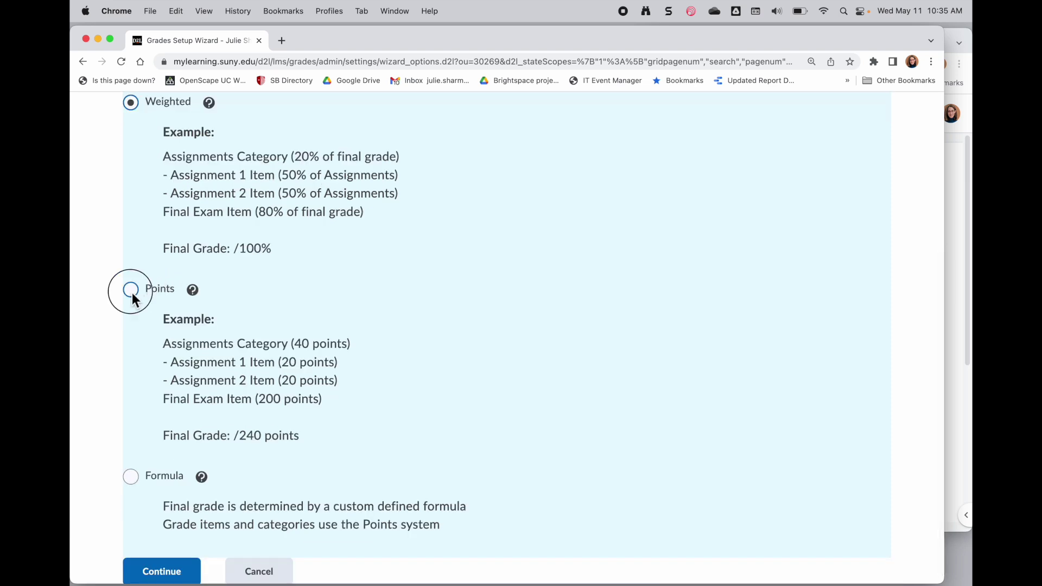
pyautogui.click(131, 290)
pyautogui.scroll(-1, 275, 353)
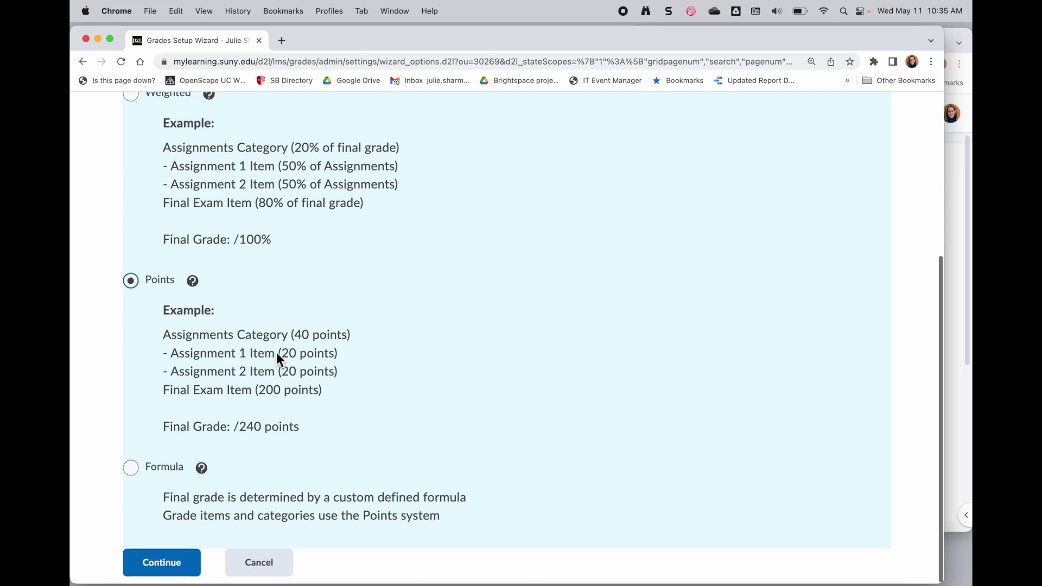
pyautogui.click(131, 469)
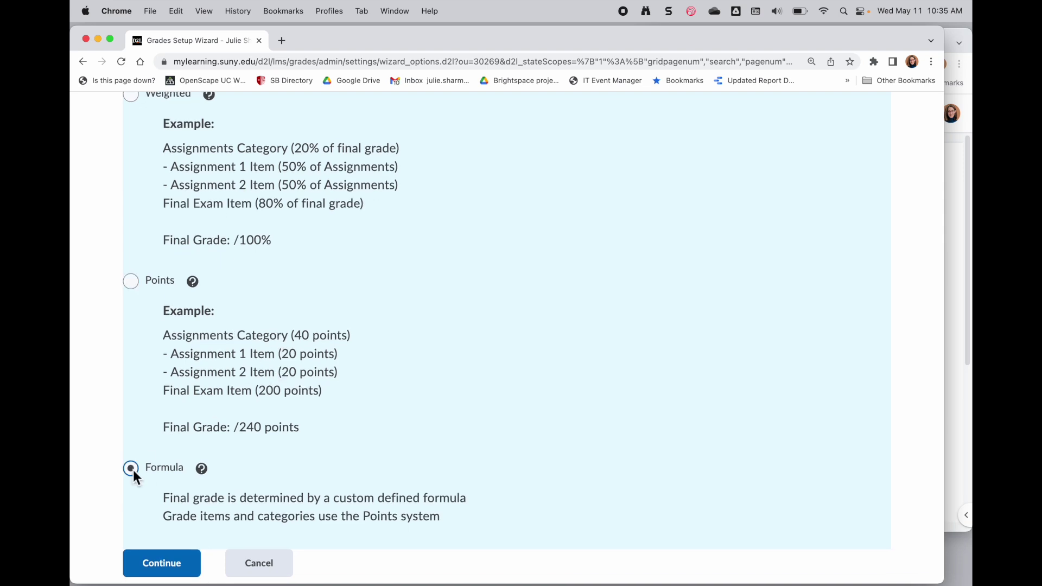
pyautogui.scroll(1, 136, 307)
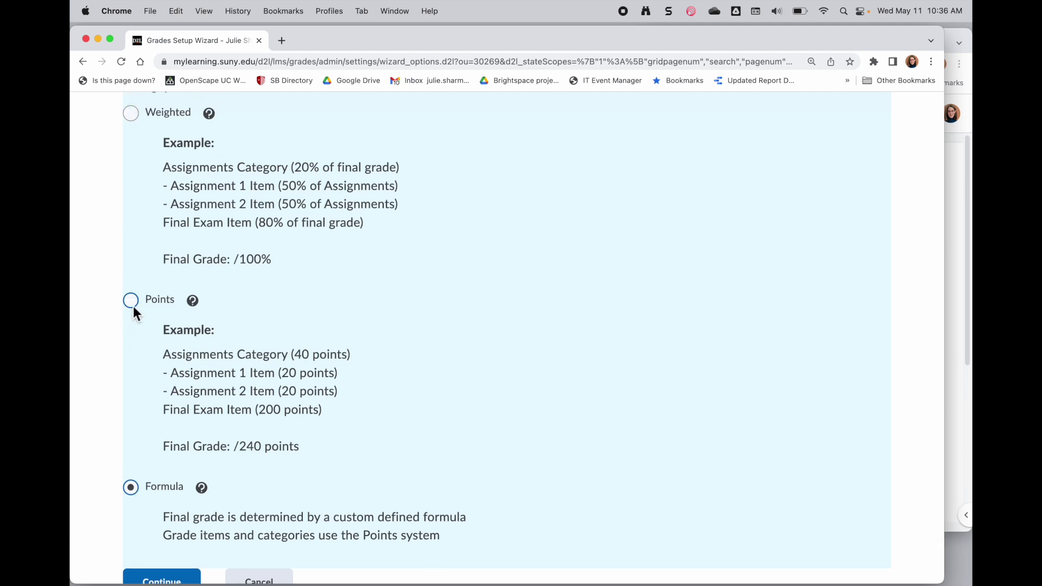
pyautogui.scroll(1, 132, 303)
pyautogui.click(136, 139)
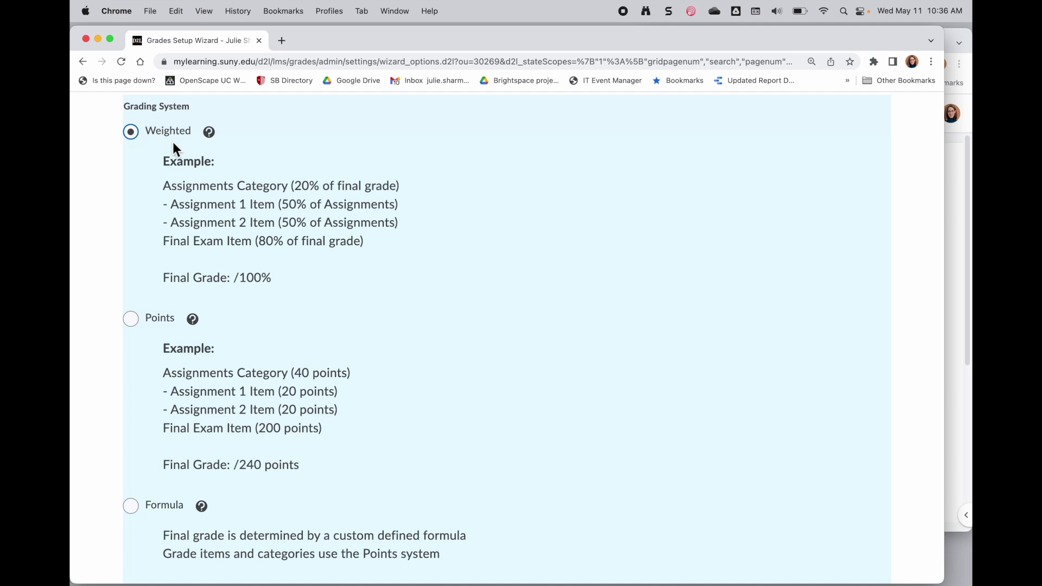
# Check the Syllabus Grade Breakdown doc and read the Weighted grading explanation.
pyautogui.click(951, 224)
pyautogui.click(211, 135)
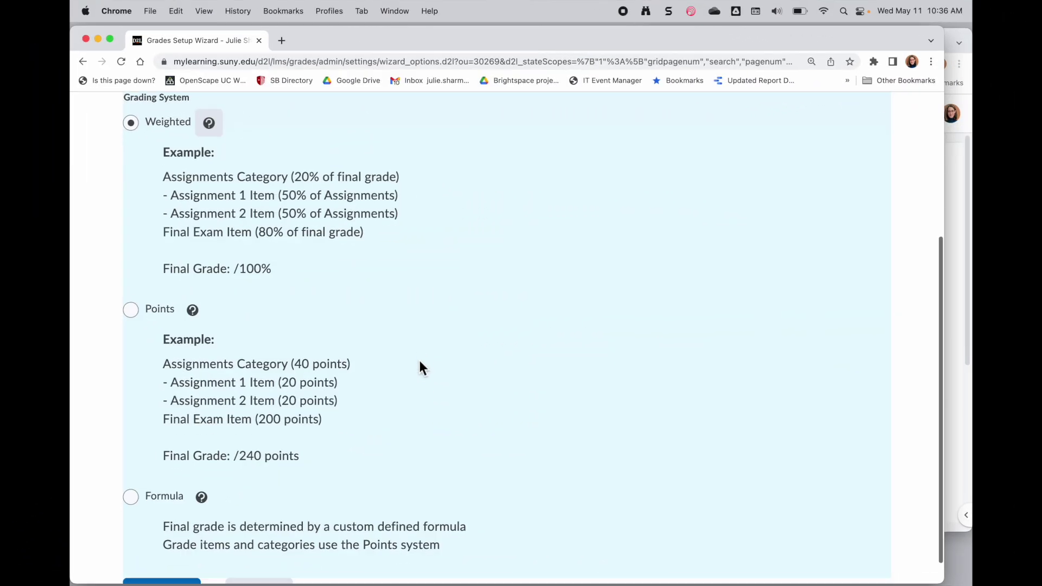
pyautogui.scroll(-2, 421, 368)
# On step 2, release the Adjusted Final Grade with automatic release unchecked, then continue.
pyautogui.click(181, 565)
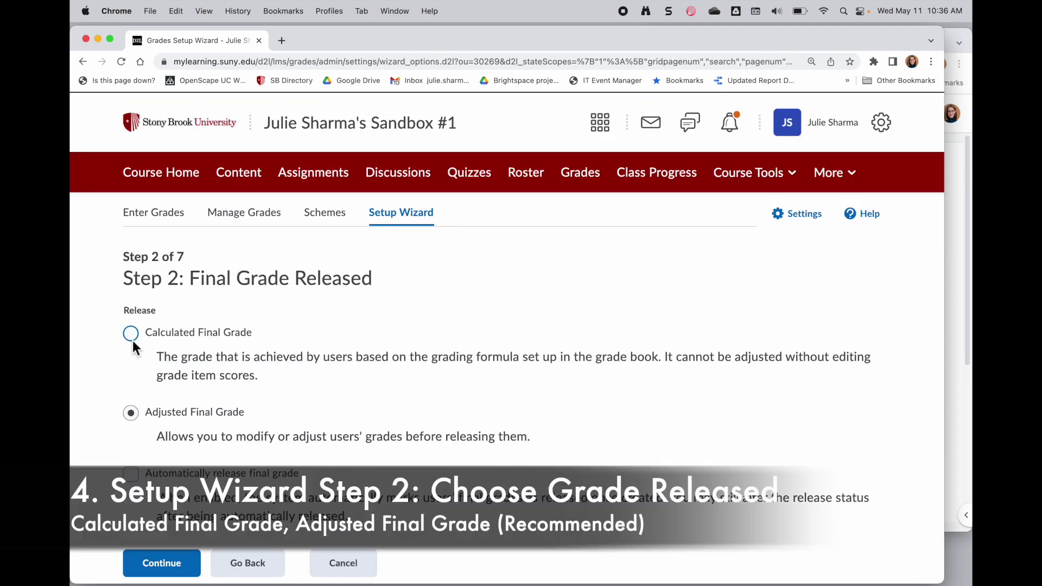
pyautogui.click(131, 333)
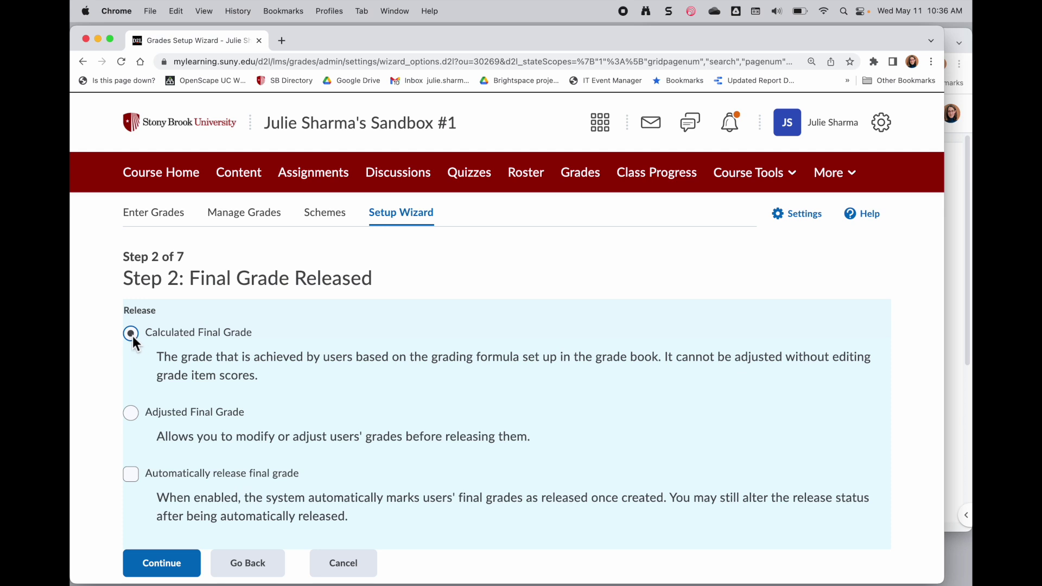
pyautogui.click(132, 415)
pyautogui.moveTo(322, 473); pyautogui.dragTo(194, 474)
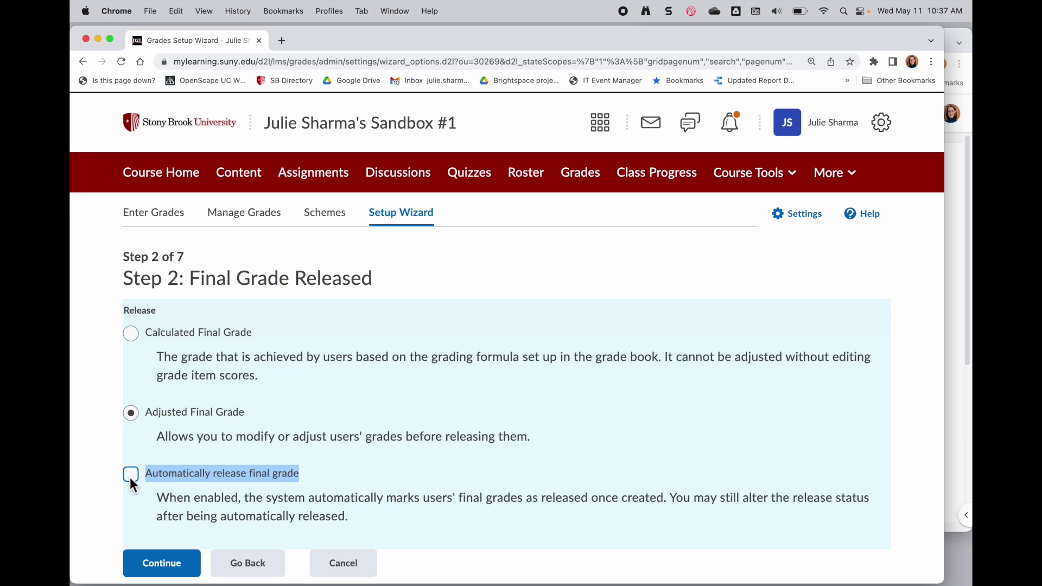
pyautogui.click(163, 456)
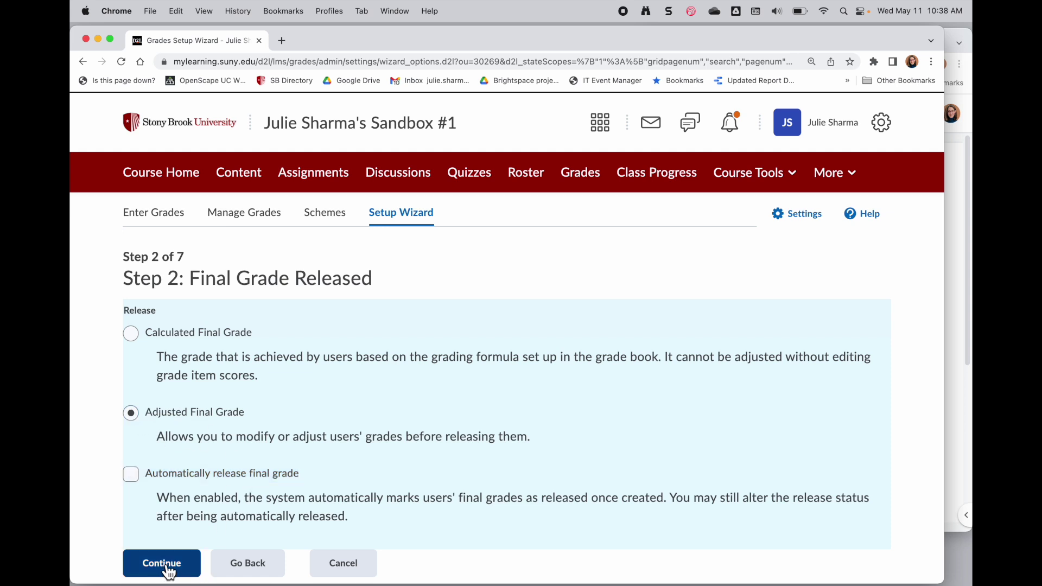
pyautogui.click(184, 576)
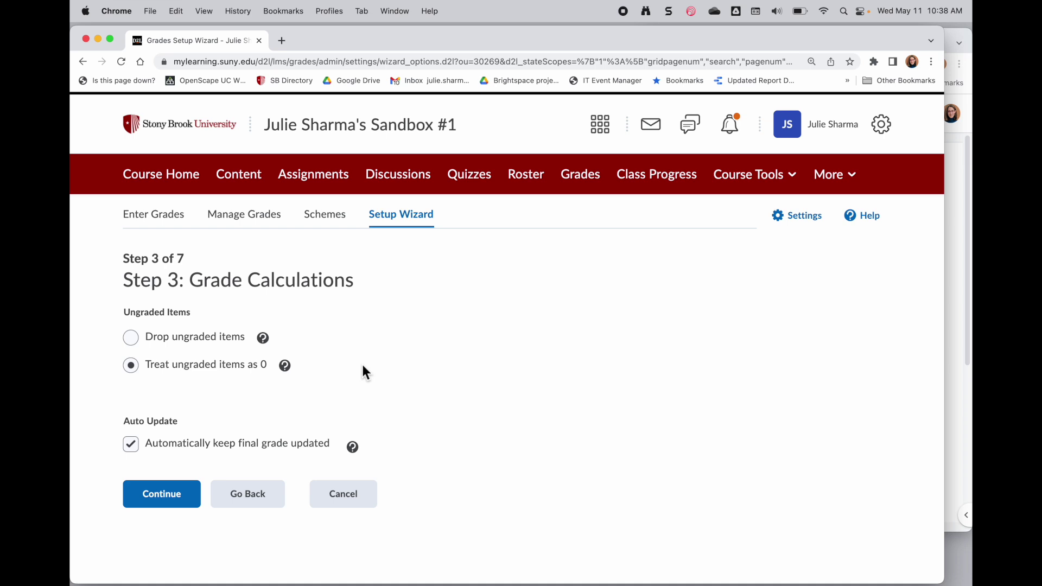
# Select 'Drop ungraded items' on the Grade Calculations step.
pyautogui.click(131, 338)
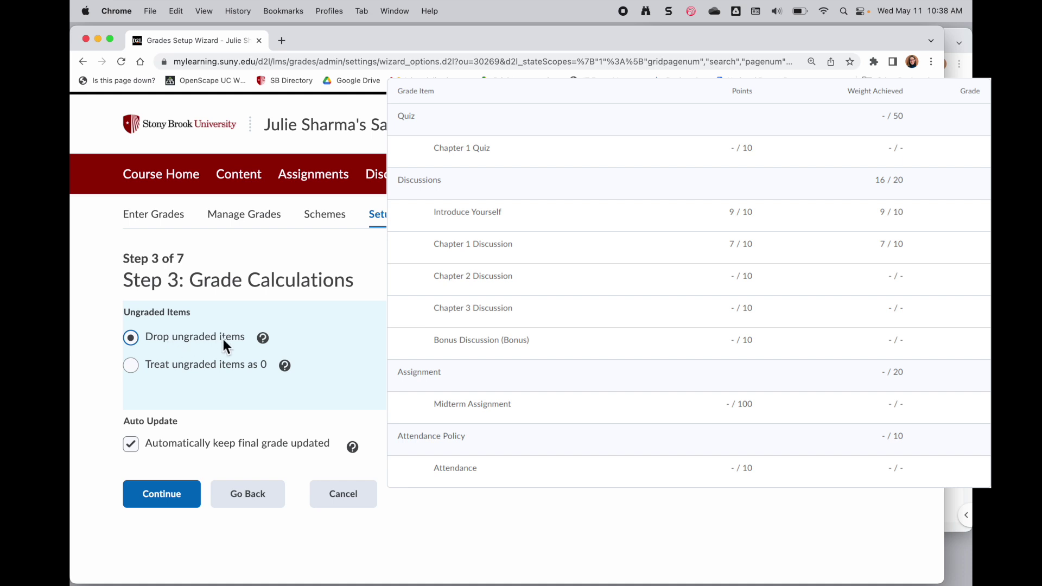
# Switch to 'Treat ungraded items as 0', keep auto-update on, and continue to step 4.
pyautogui.click(130, 366)
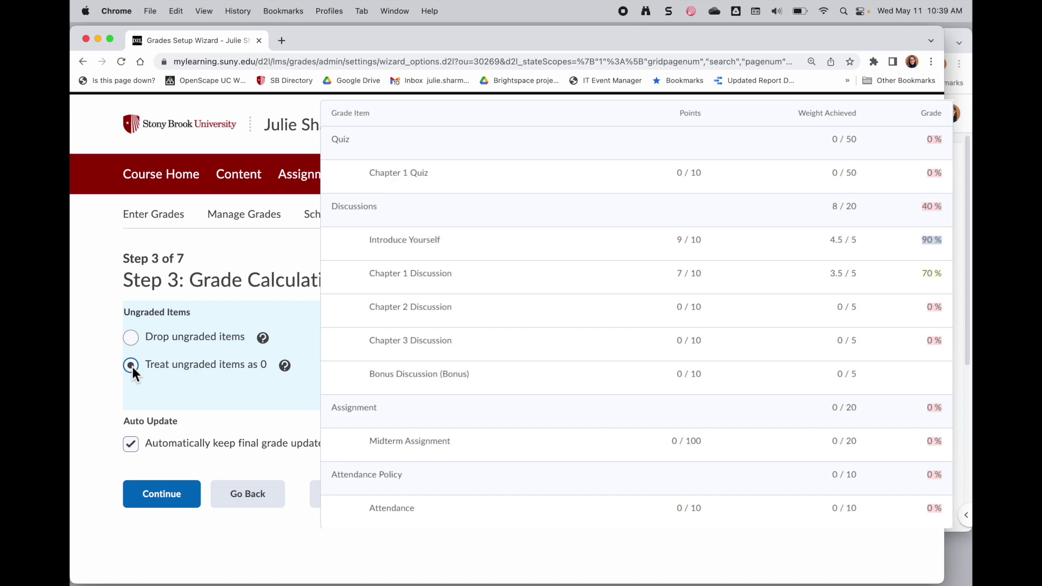
pyautogui.press('Up')
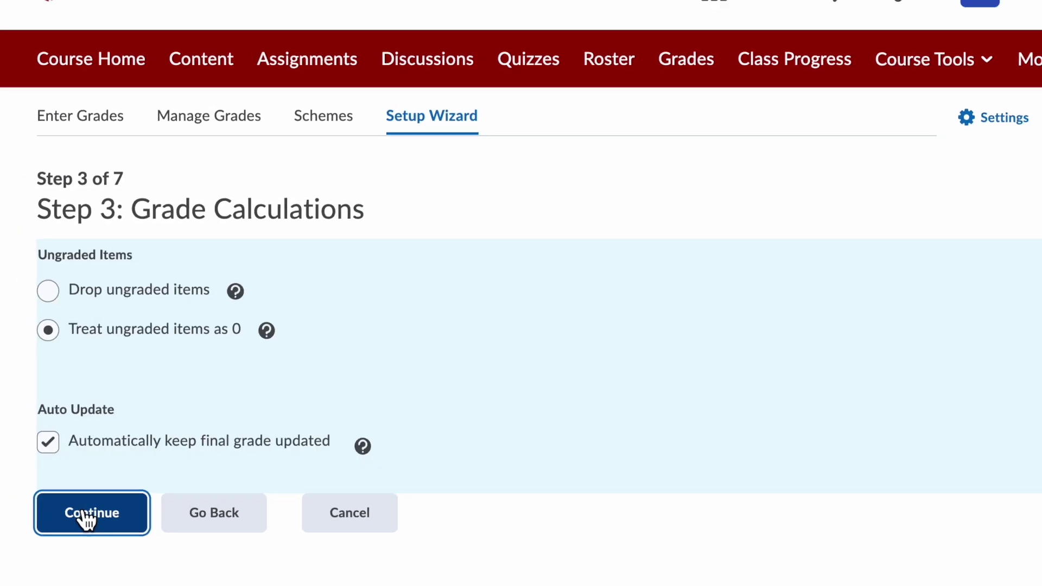
pyautogui.click(83, 516)
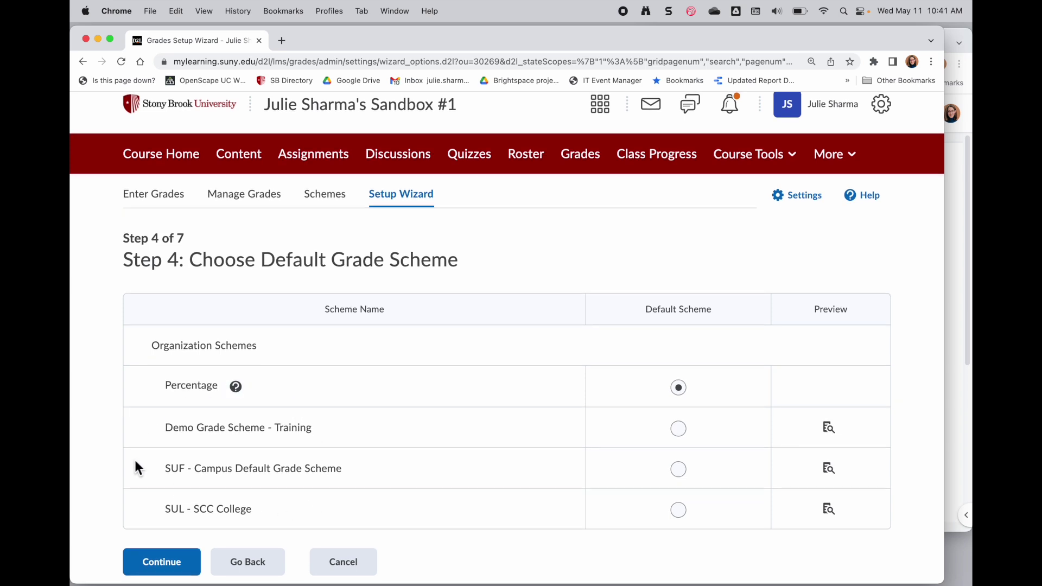
# Keep Percentage as the default scheme and leave decimal places at 2 on step 5.
pyautogui.click(164, 567)
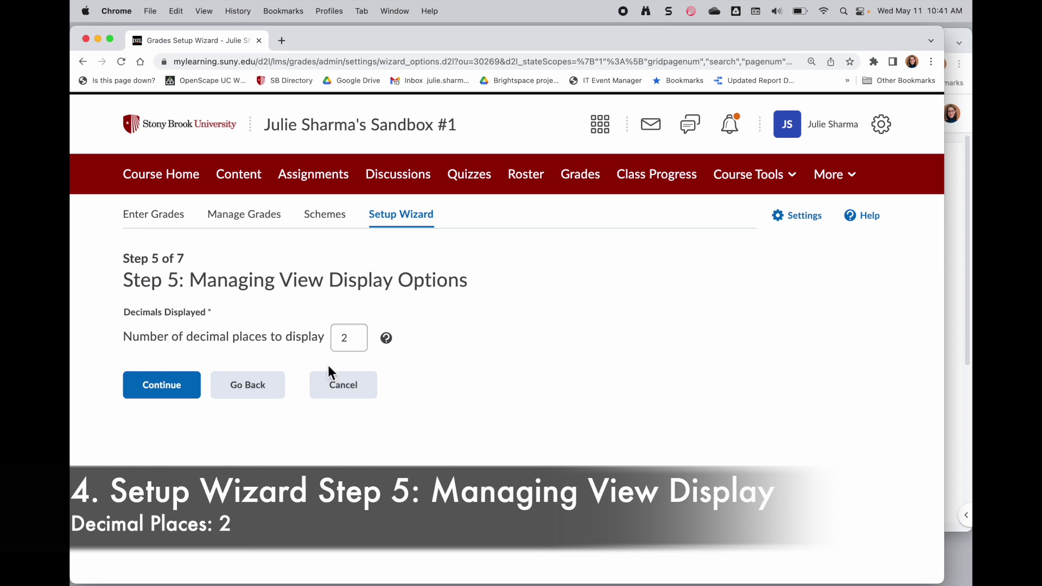
pyautogui.click(357, 342)
pyautogui.click(257, 466)
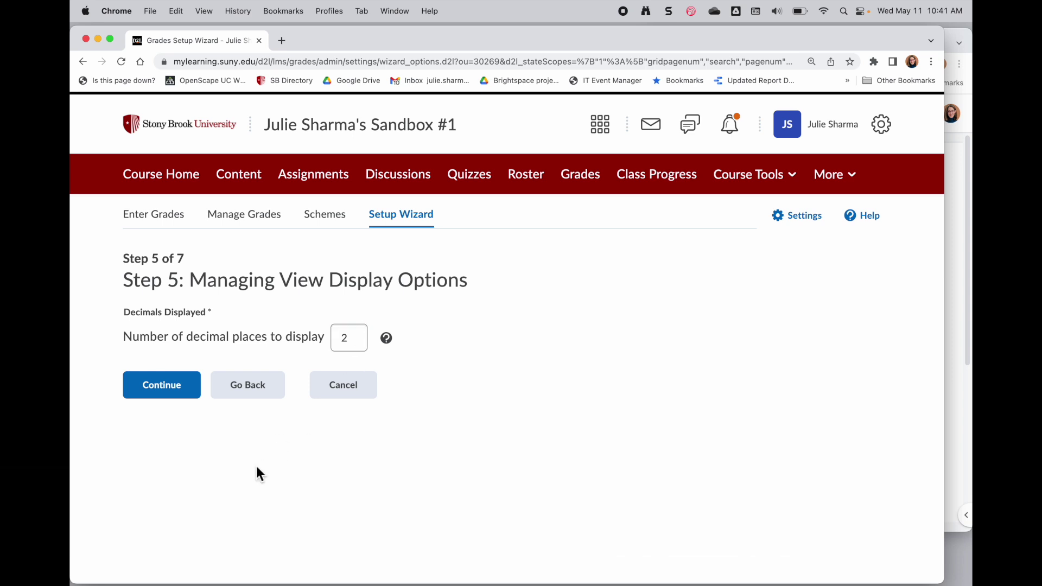
# On Student View Display Options, keep 2 decimal places and the 50-character text limit.
pyautogui.click(169, 394)
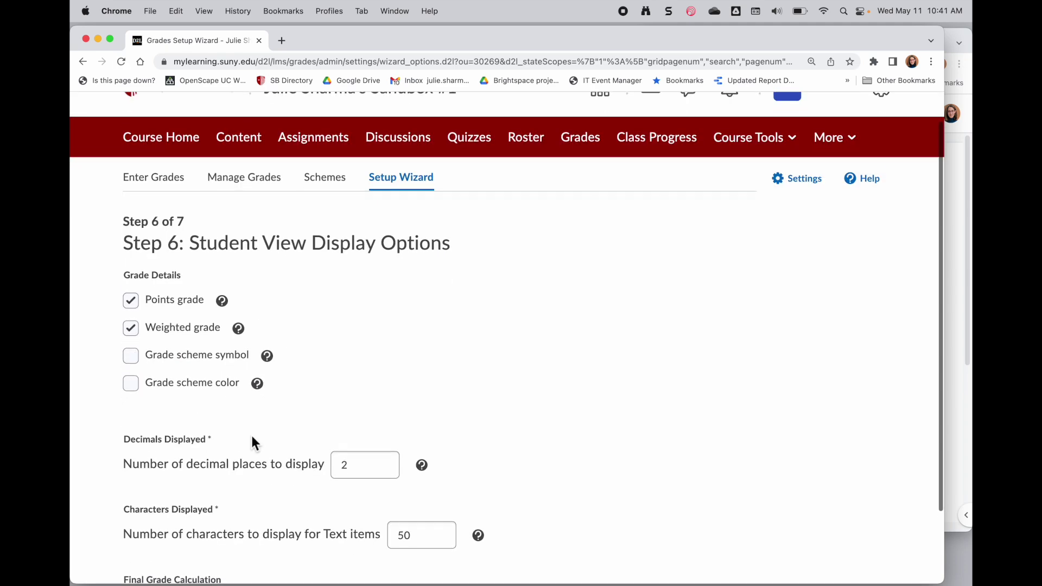
pyautogui.scroll(-3, 250, 434)
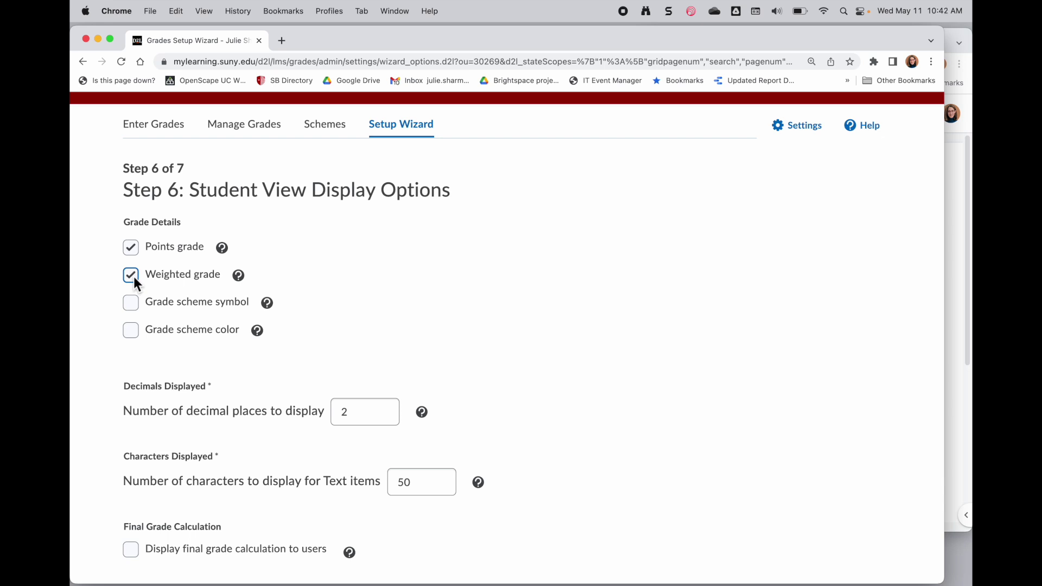
pyautogui.click(361, 422)
pyautogui.scroll(-2, 345, 415)
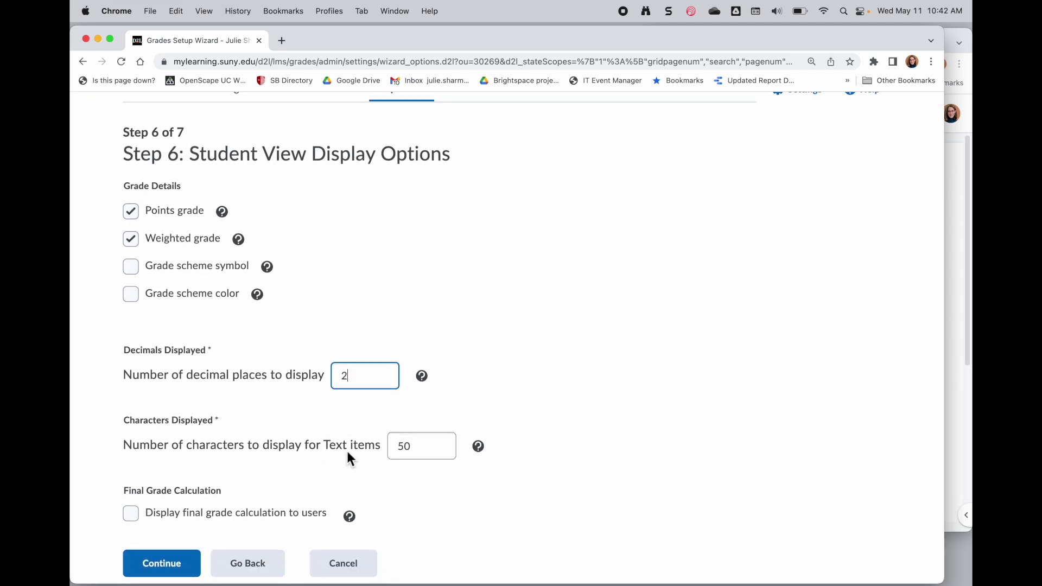
pyautogui.click(362, 447)
pyautogui.click(430, 445)
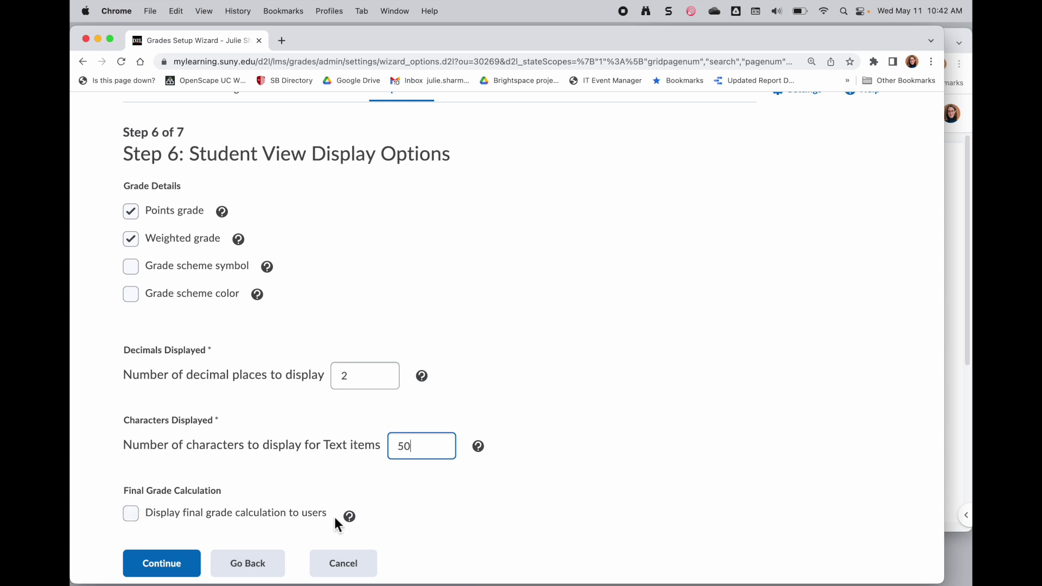
# Leave the final grade calculation hidden and save to reach the Step 7 summary.
pyautogui.moveTo(331, 517); pyautogui.dragTo(156, 522)
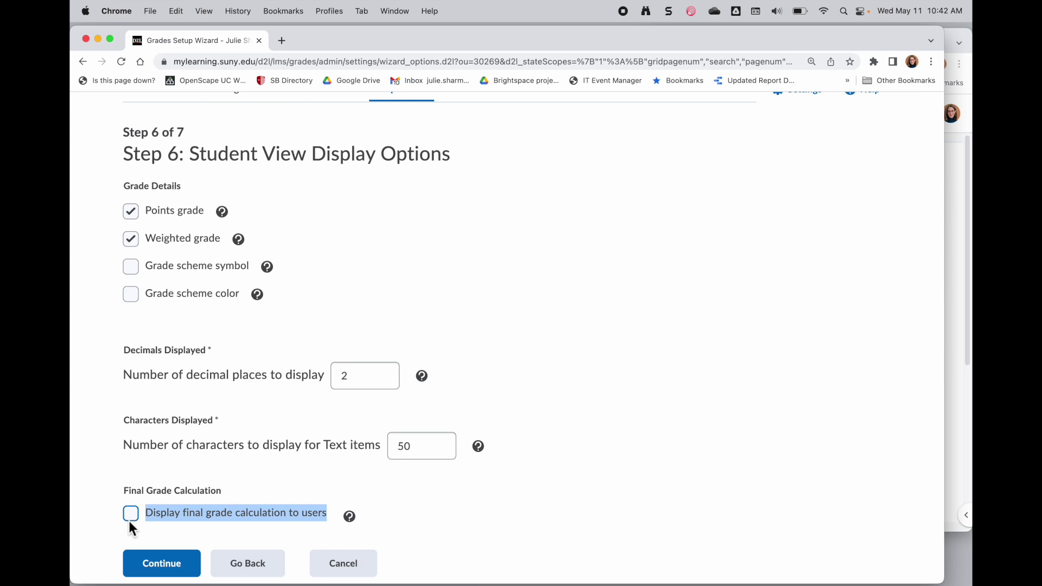
pyautogui.click(221, 470)
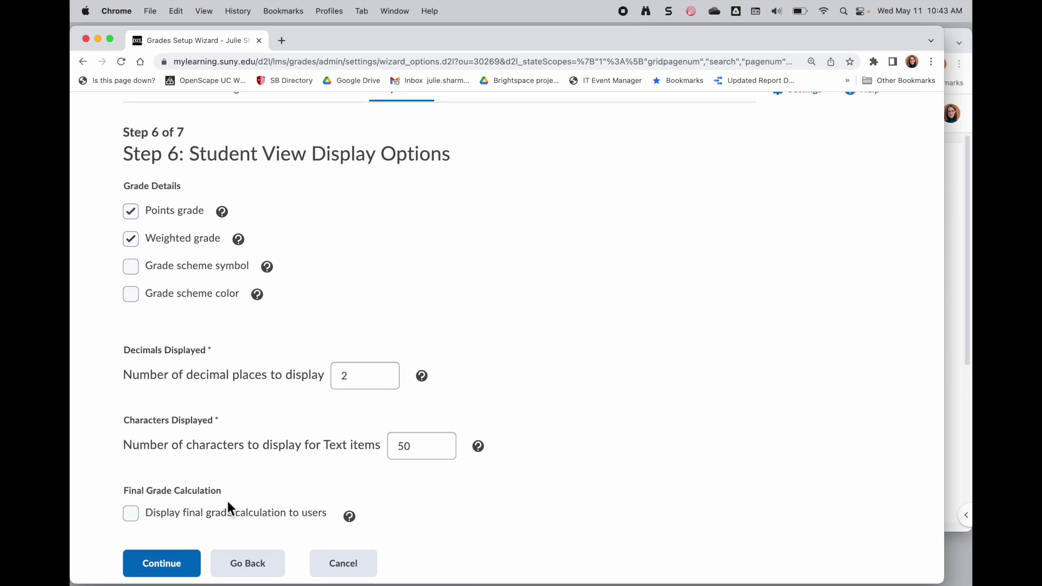
pyautogui.click(179, 569)
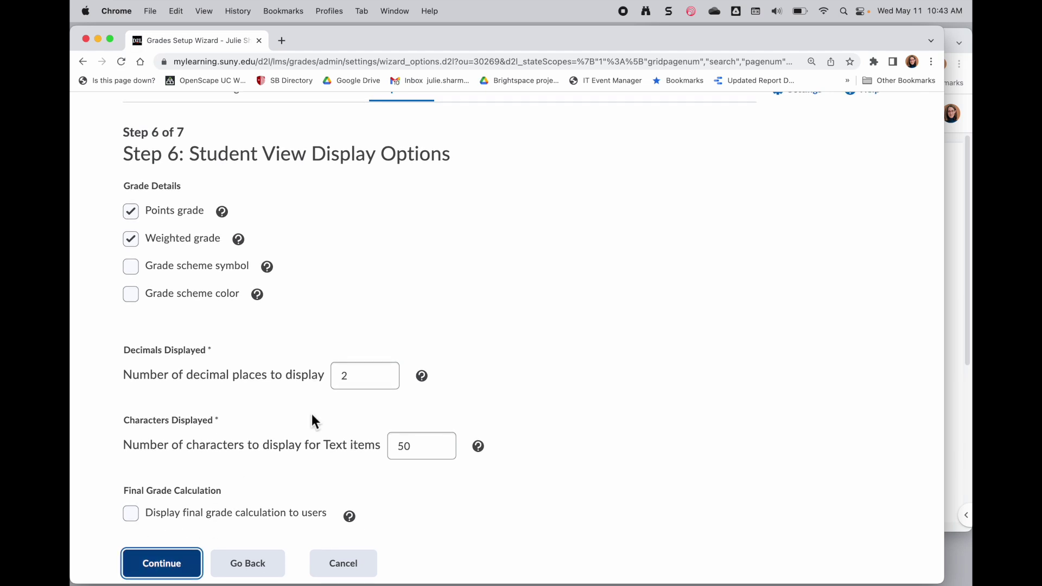
pyautogui.scroll(-3, 402, 413)
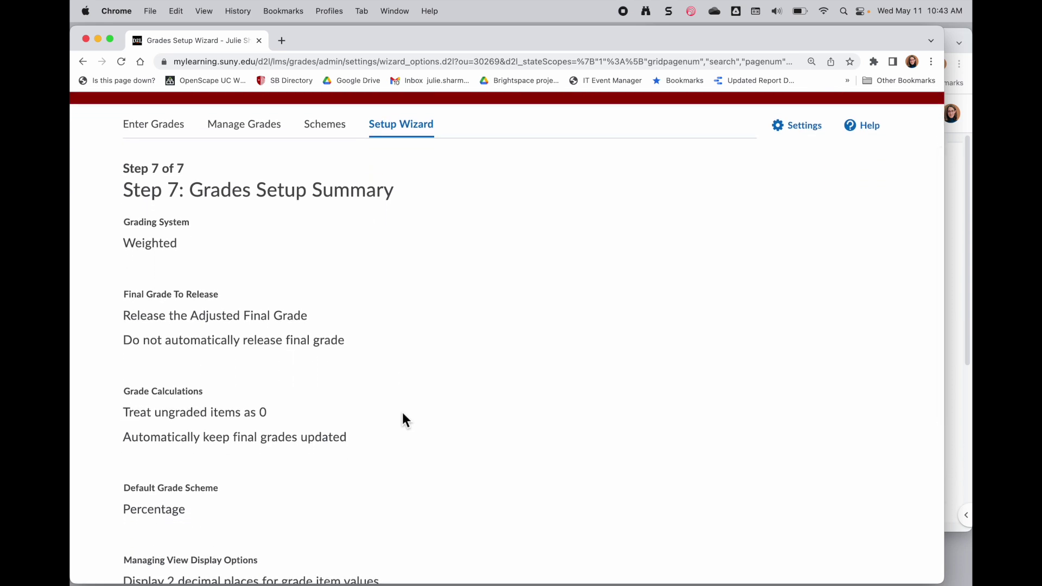
# Review the rest of the Grades Setup Summary and finish the wizard.
pyautogui.scroll(-1, 402, 418)
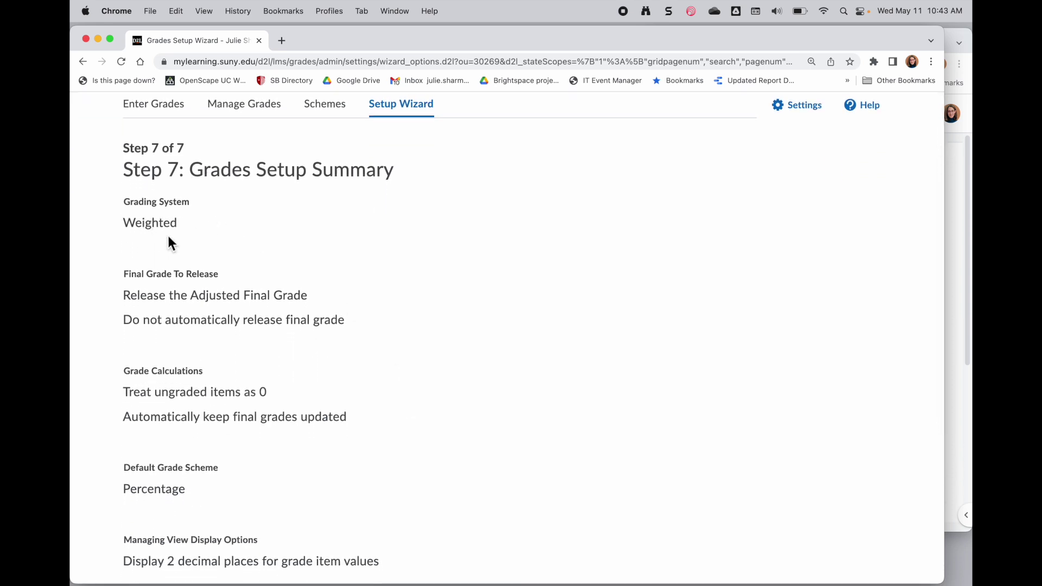
pyautogui.scroll(-10, 146, 211)
pyautogui.click(154, 562)
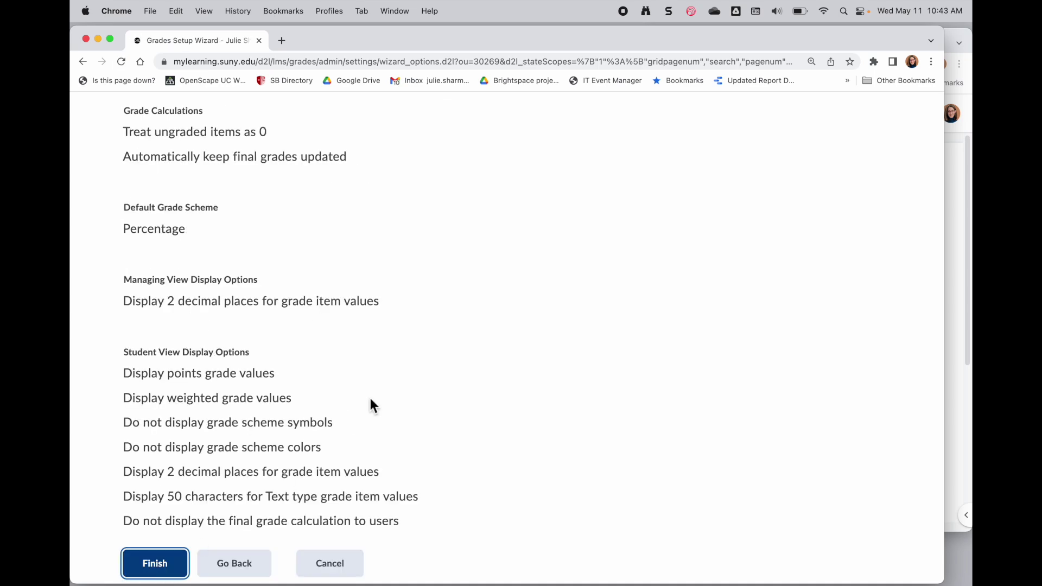